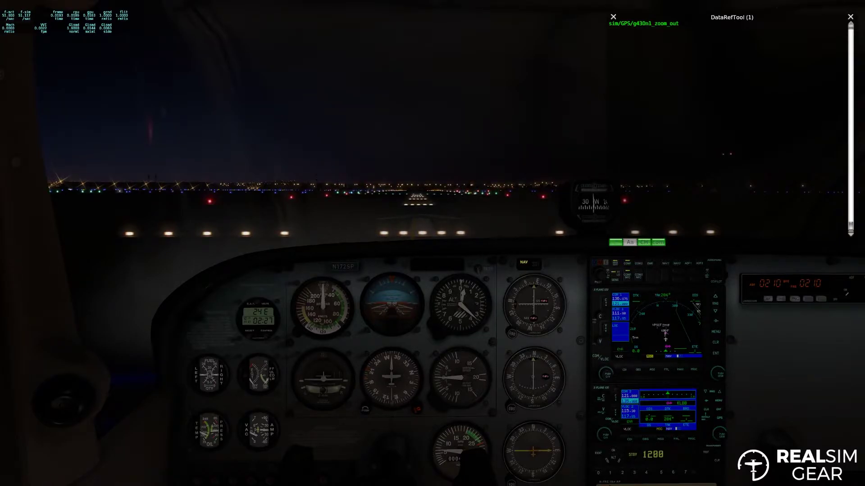
- Open the RealSimGear Device Interface Connected Hardware window and move it to the centre-left
left_click(142, 8)
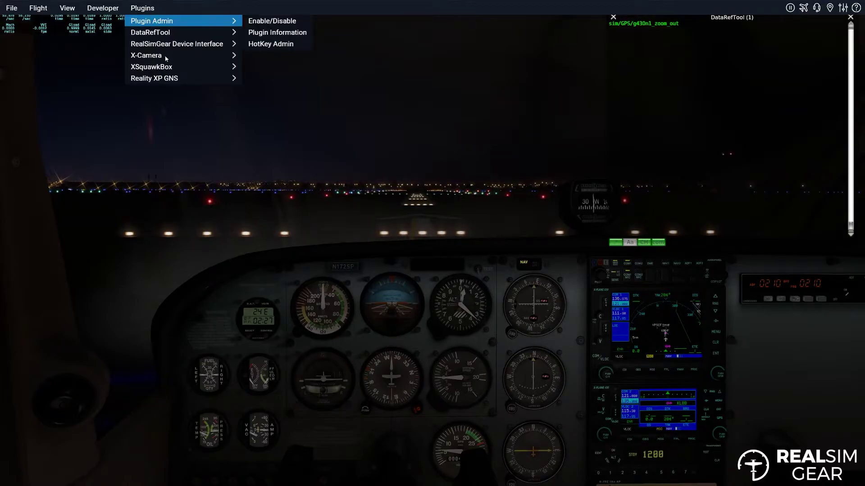
mouse_move(203, 44)
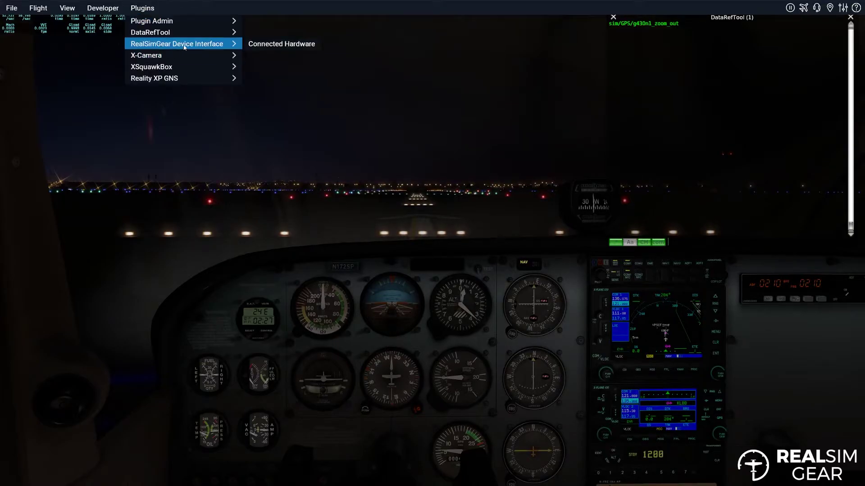
left_click(265, 44)
left_click_drag(198, 36, 241, 84)
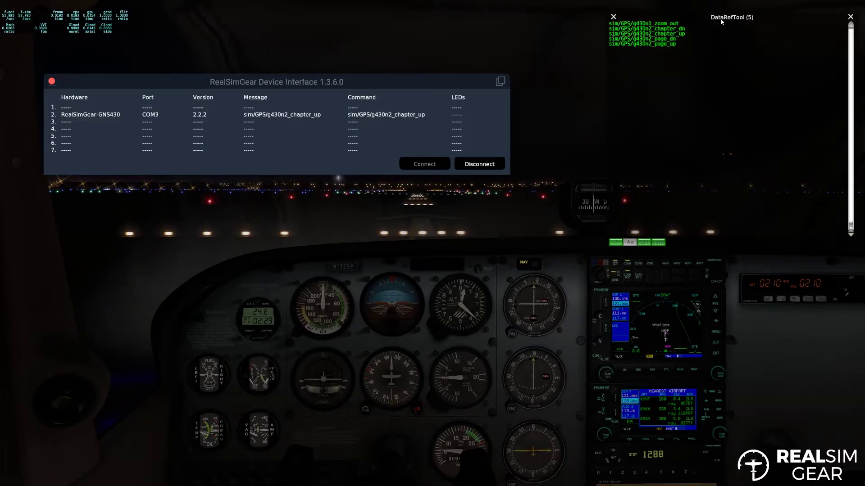
left_click(147, 3)
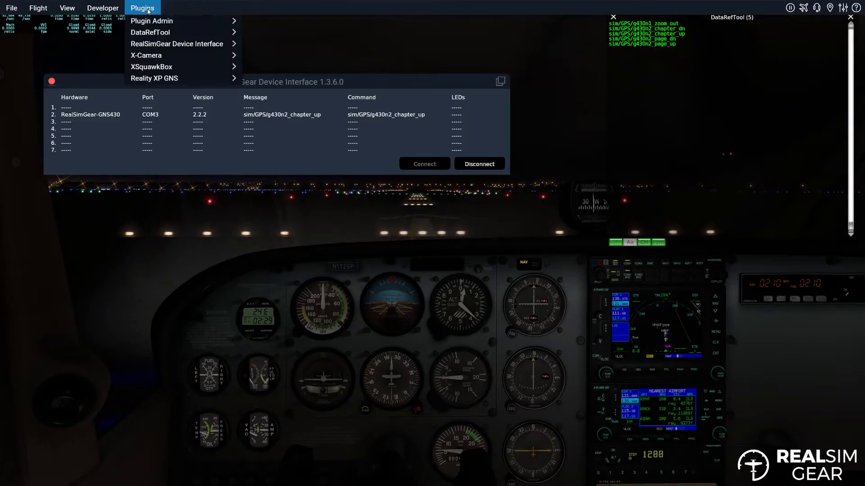
mouse_move(173, 36)
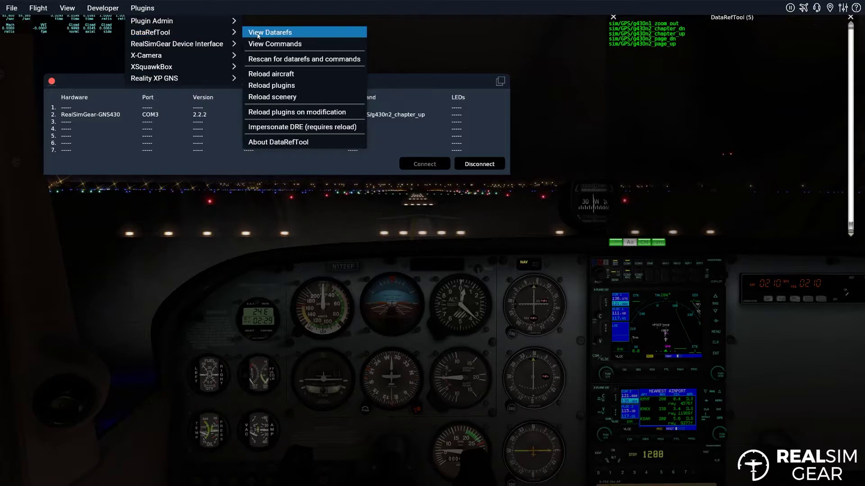
left_click(558, 163)
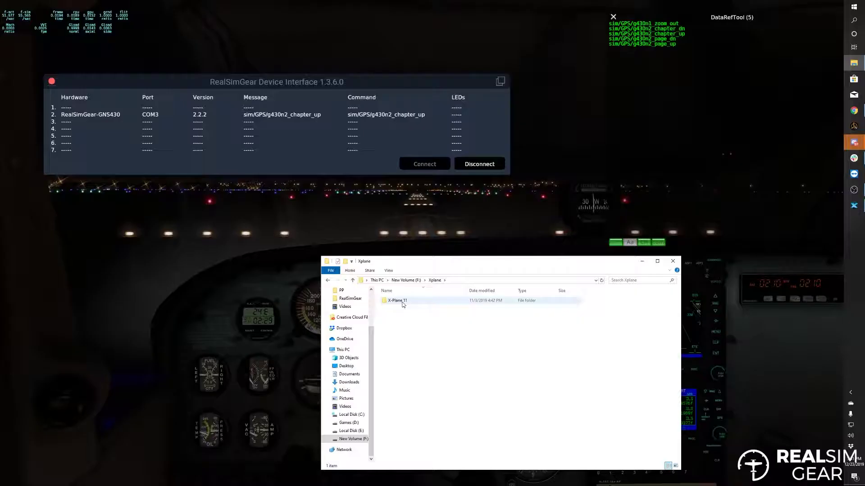
- Browse to X-Plane 11\Resources\plugins\RealSimGear and select the CommandMapping file
double_click(396, 301)
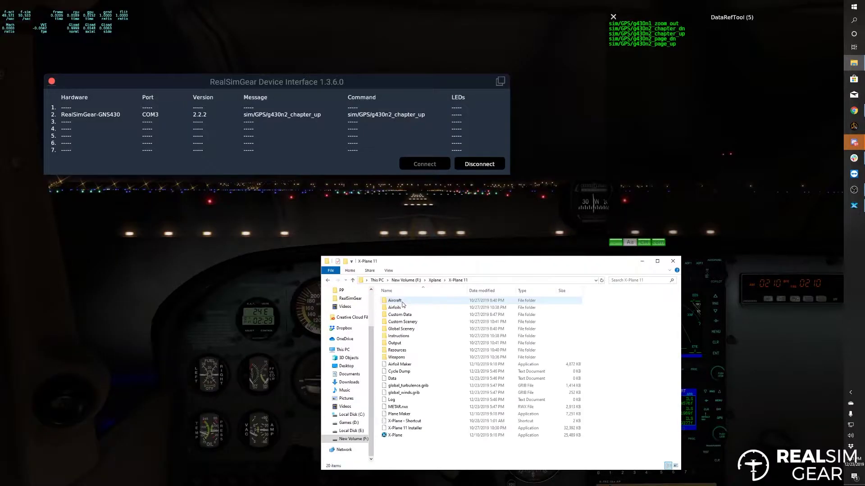
left_click(404, 353)
double_click(404, 352)
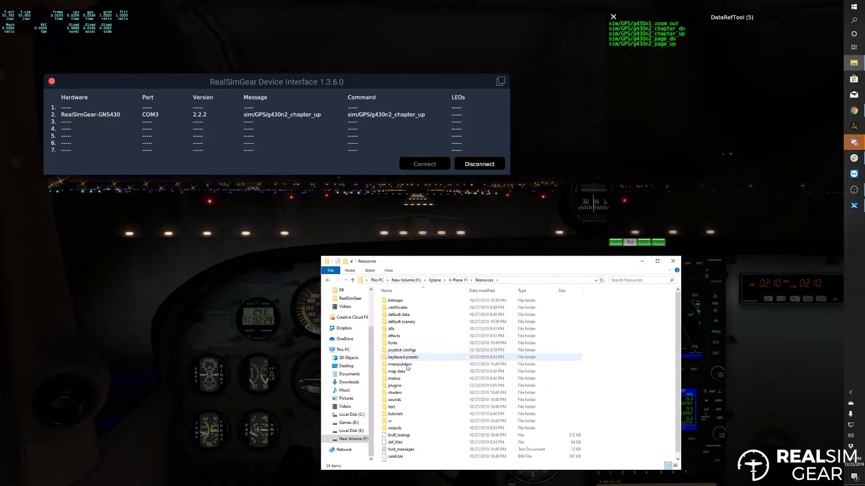
double_click(405, 387)
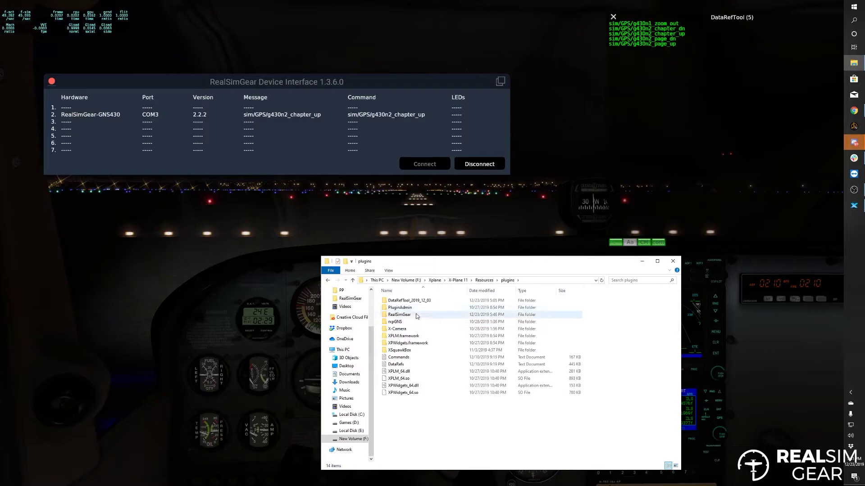
double_click(416, 317)
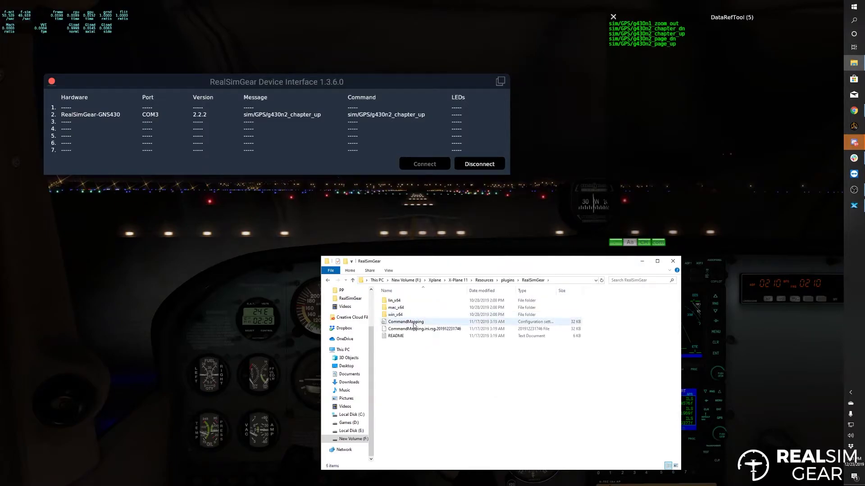
left_click(415, 325)
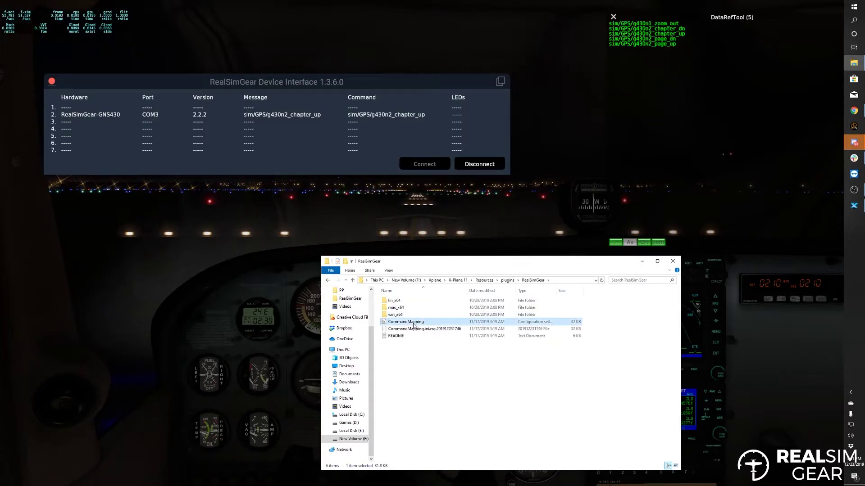
- Open CommandMapping in Notepad and scroll down to the [RealSimGear-GNS430#2] section
double_click(414, 323)
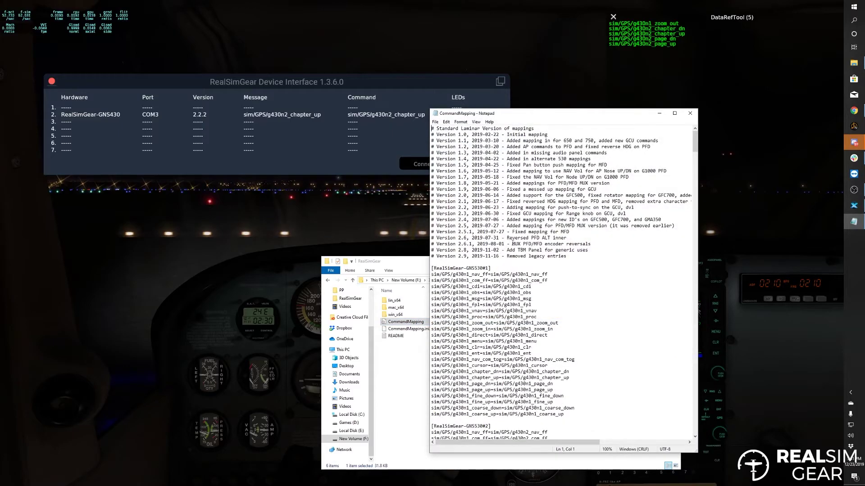
scroll(494, 272, "down", 10)
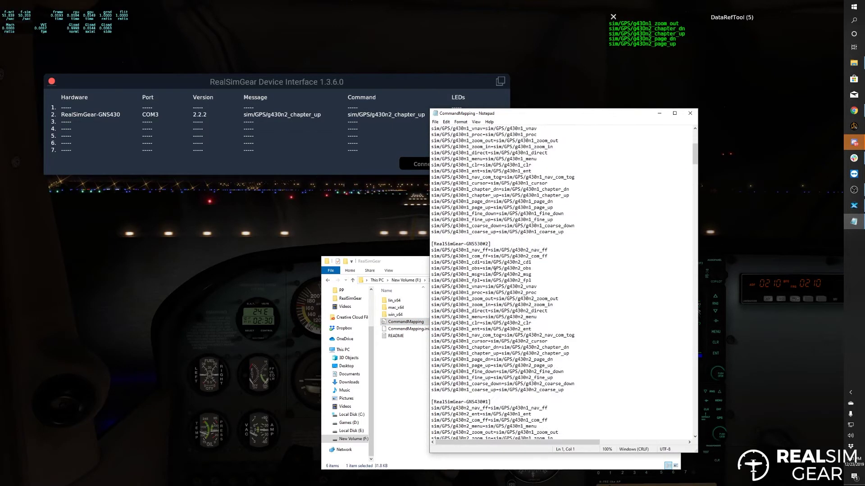
scroll(495, 272, "up", 8)
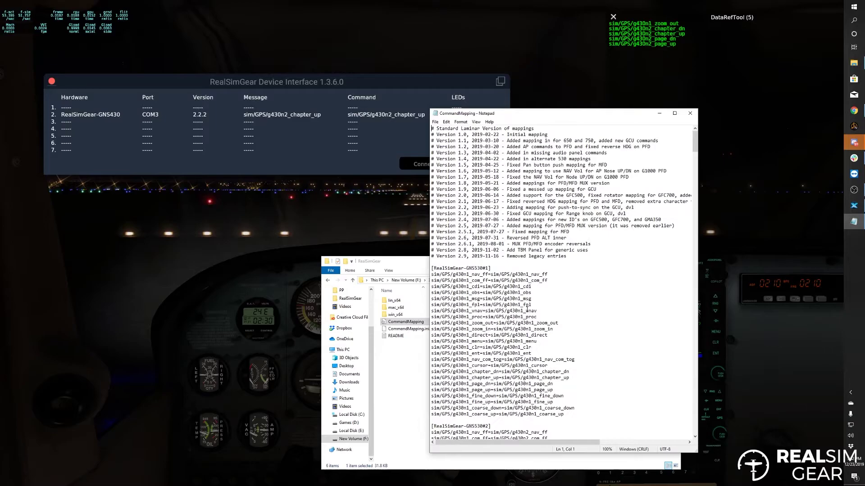
scroll(525, 306, "down", 4)
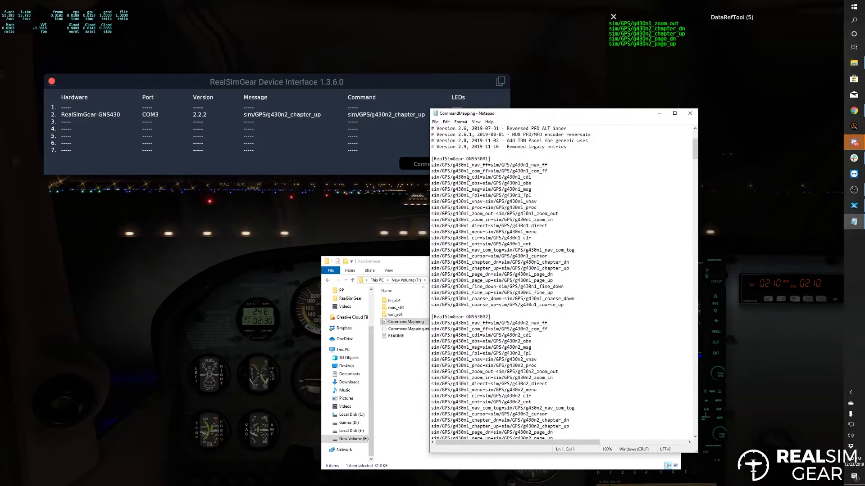
scroll(452, 165, "down", 16)
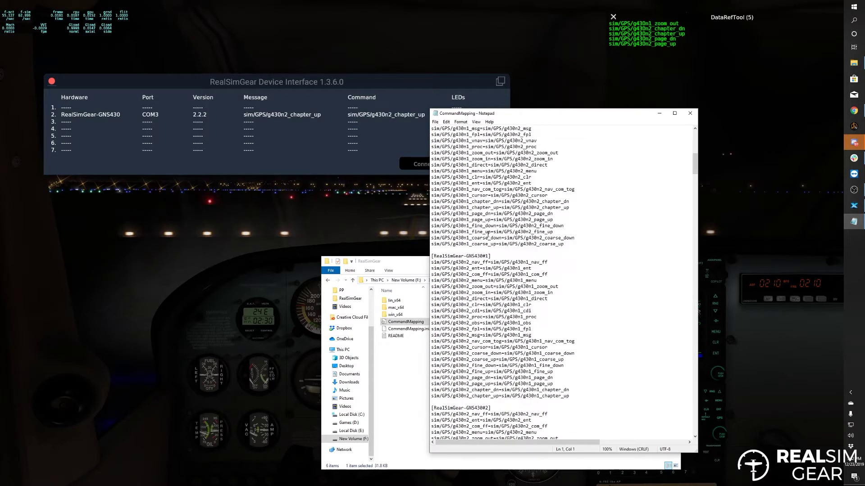
scroll(488, 235, "down", 1)
scroll(482, 242, "down", 4)
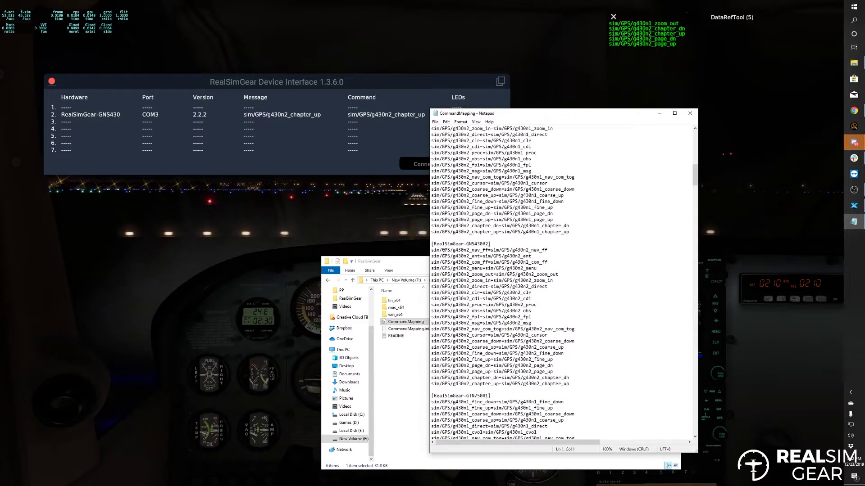
scroll(464, 241, "down", 2)
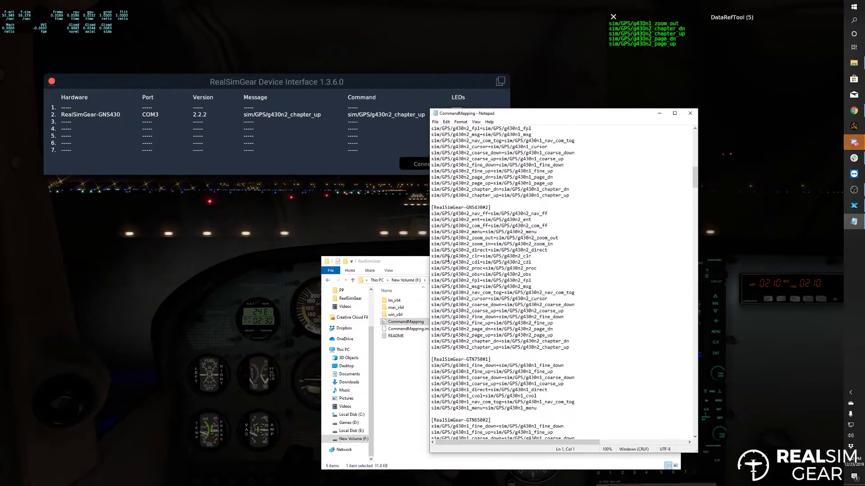
double_click(432, 215)
key("Left")
key("Right")
key("Right")
key("Right")
key("Right")
left_click_drag(432, 281, 480, 280)
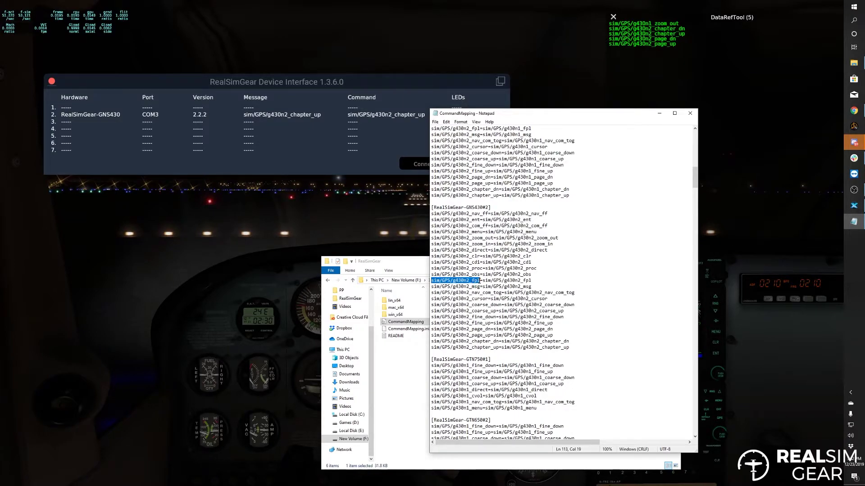
left_click(483, 281)
double_click(488, 280)
left_click(488, 281)
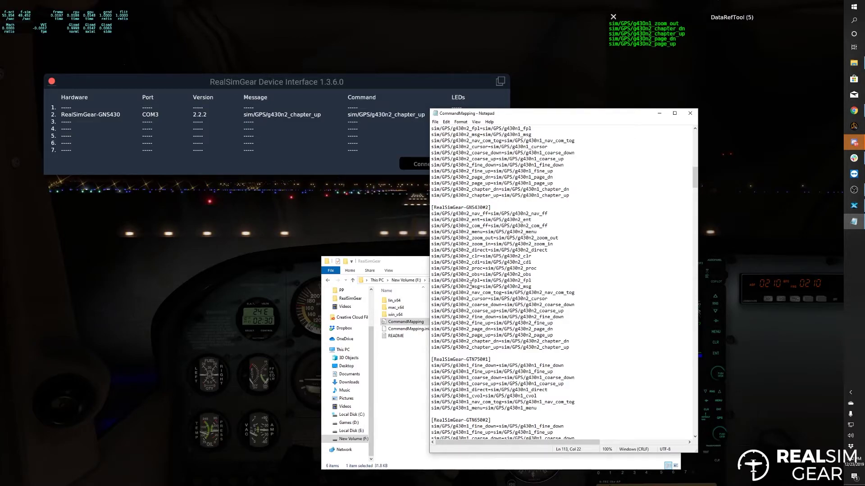
left_click_drag(480, 280, 434, 281)
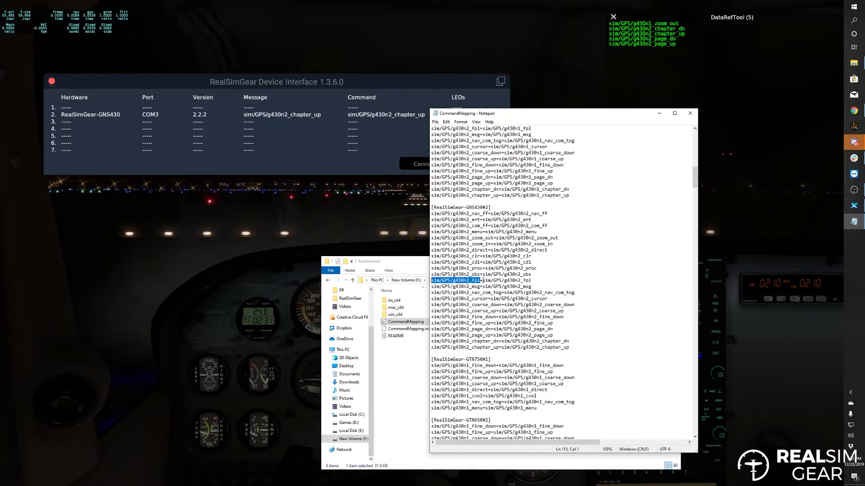
left_click_drag(483, 280, 536, 281)
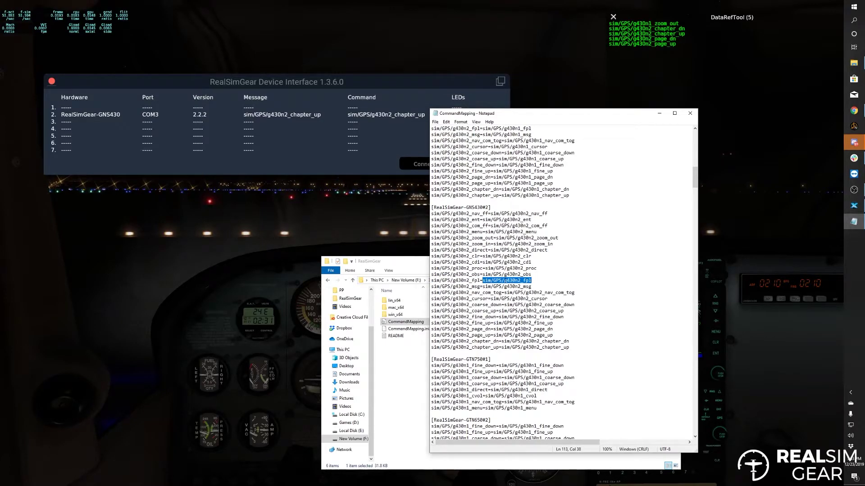
left_click_drag(482, 280, 535, 282)
- Select the sim/GPS/g430n2_msg target on the msg line and open its command entry for editing
left_click(496, 287)
left_click_drag(533, 287, 485, 286)
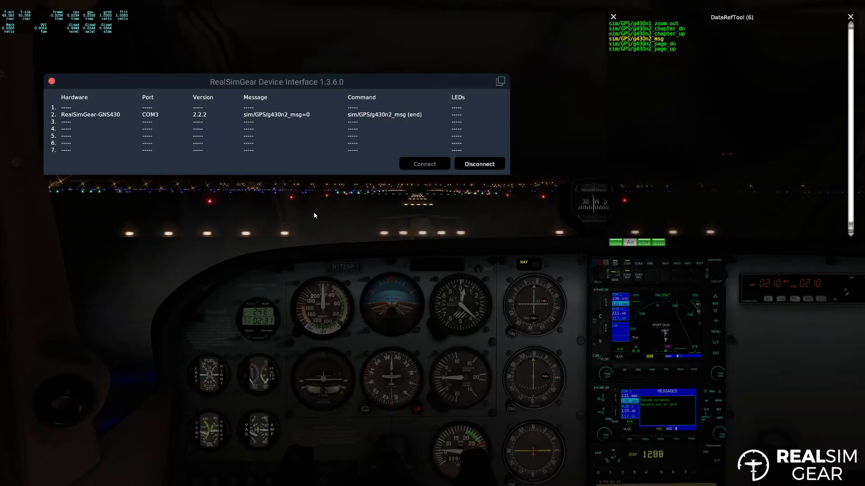
left_click(634, 40)
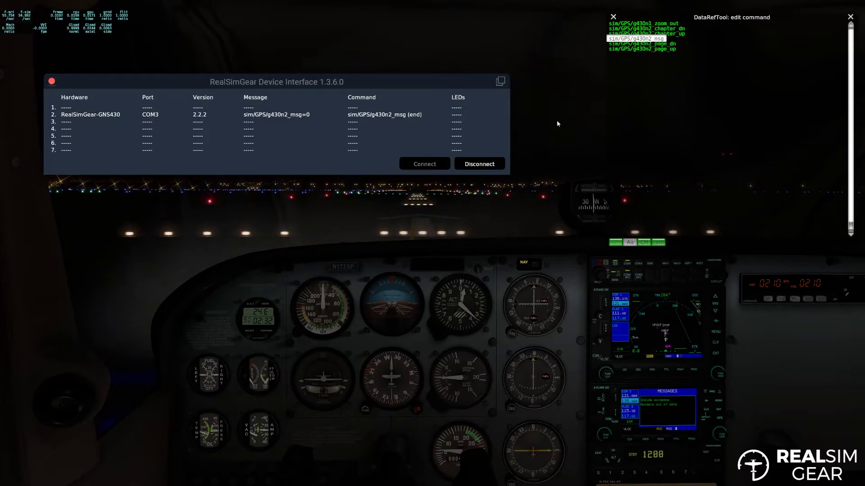
- Pause the sim and select the full sim/operation/pause_toggle command text in DataRefTool
key("p")
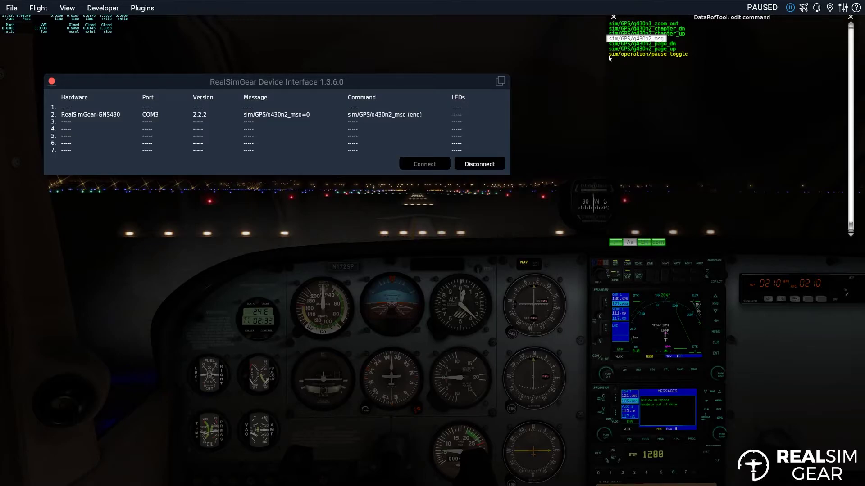
left_click_drag(609, 55, 613, 56)
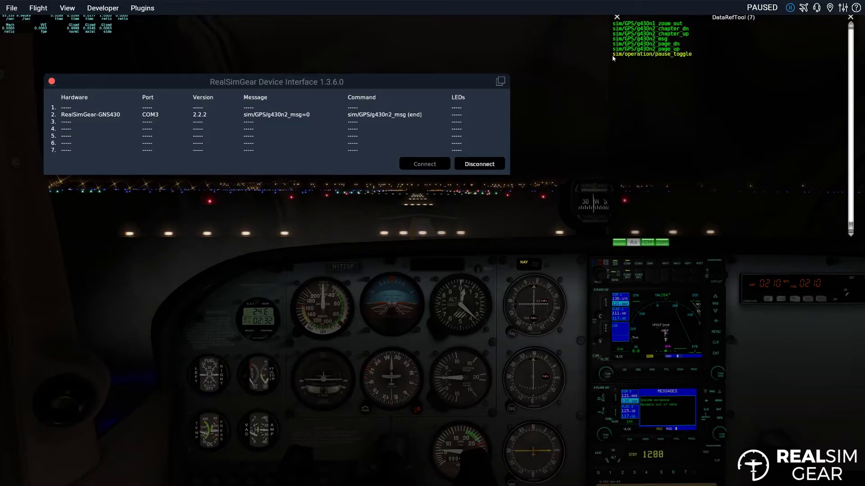
left_click(688, 54)
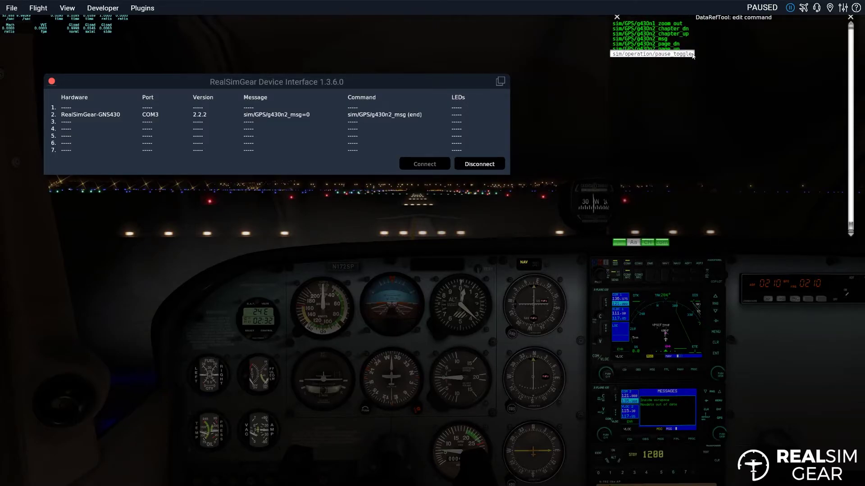
left_click_drag(690, 56, 602, 51)
key("ctrl+c")
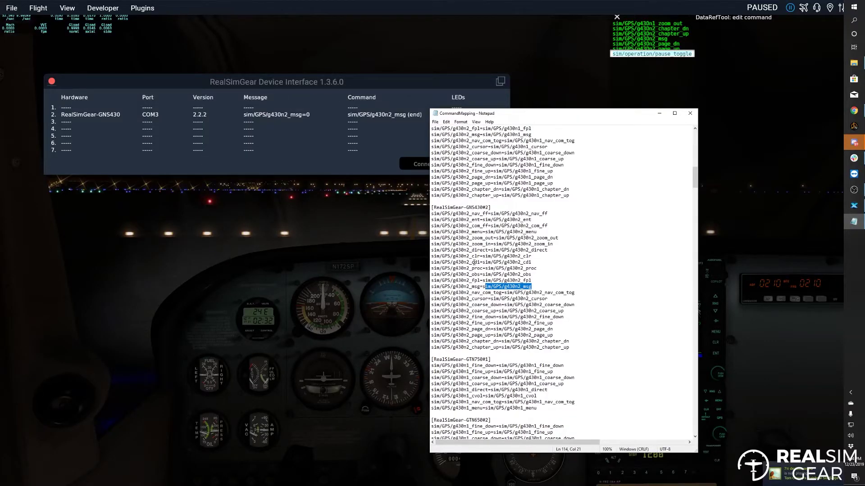
- Replace the msg= target on line 114 with sim/operation/pause_toggle and save CommandMapping
left_click(484, 286)
left_click_drag(483, 286, 538, 286)
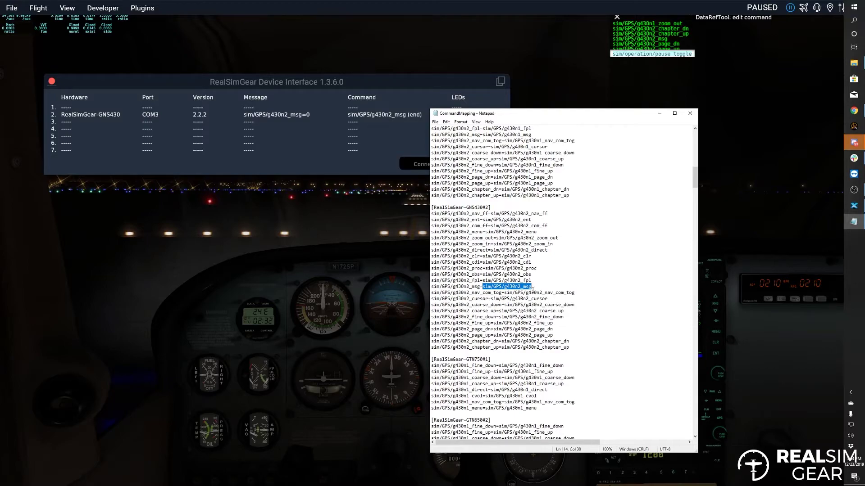
key("Delete")
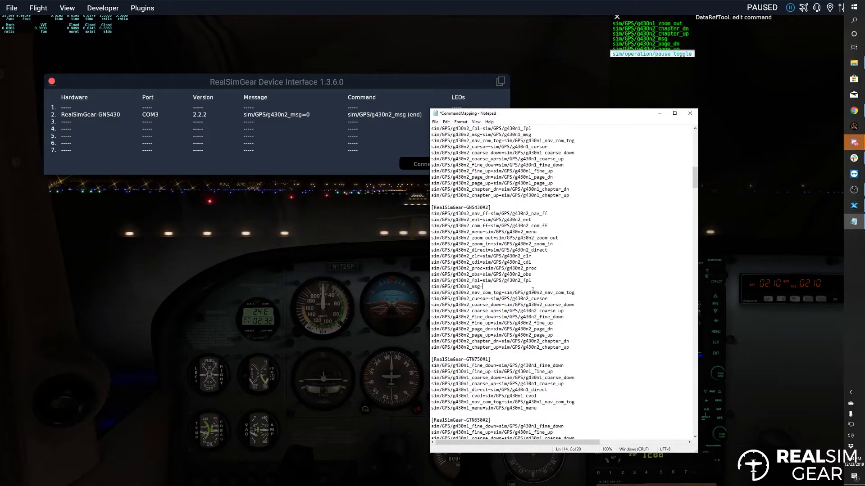
key("ctrl+v")
left_click(435, 121)
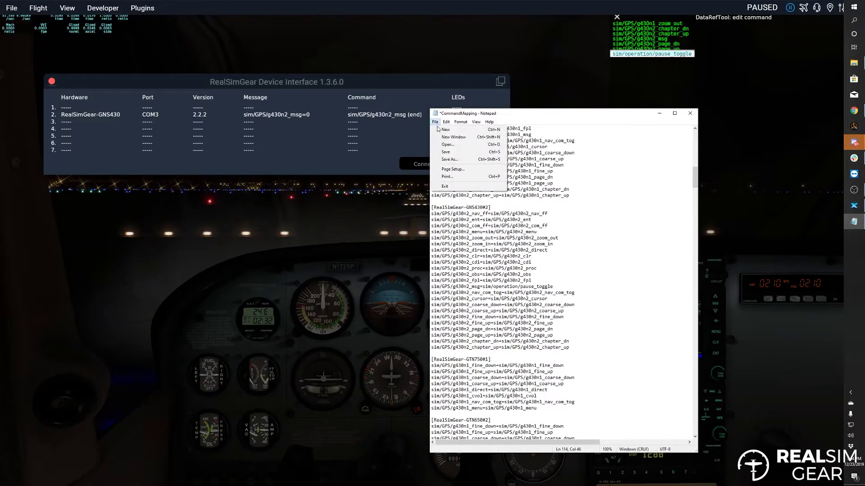
left_click(448, 151)
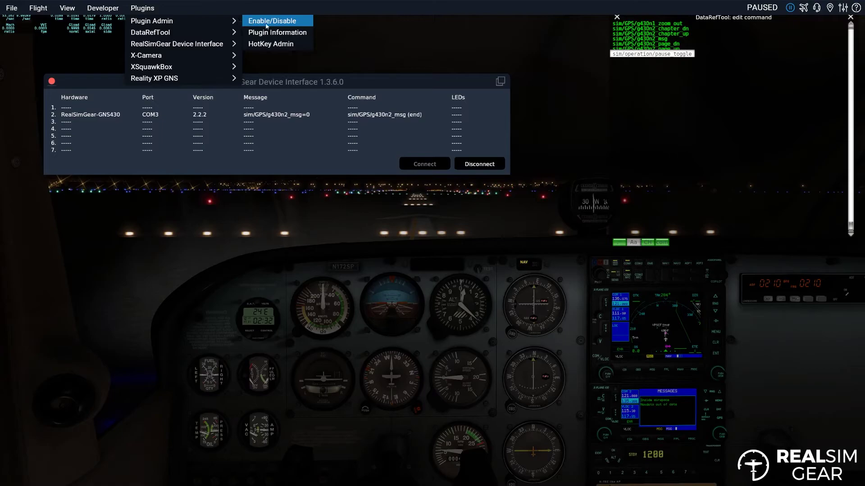
- Disable and re-enable RealSimGear Device Interface in Plugin Admin to load the edited mapping
left_click(266, 22)
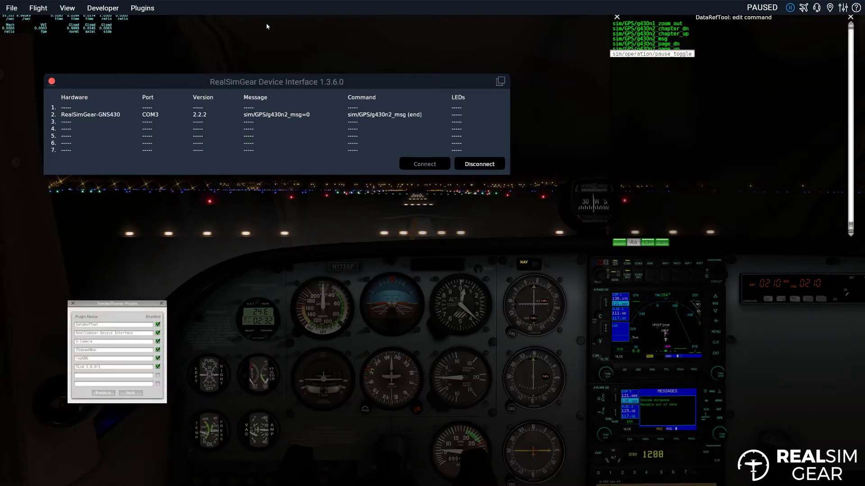
left_click(158, 333)
left_click(157, 333)
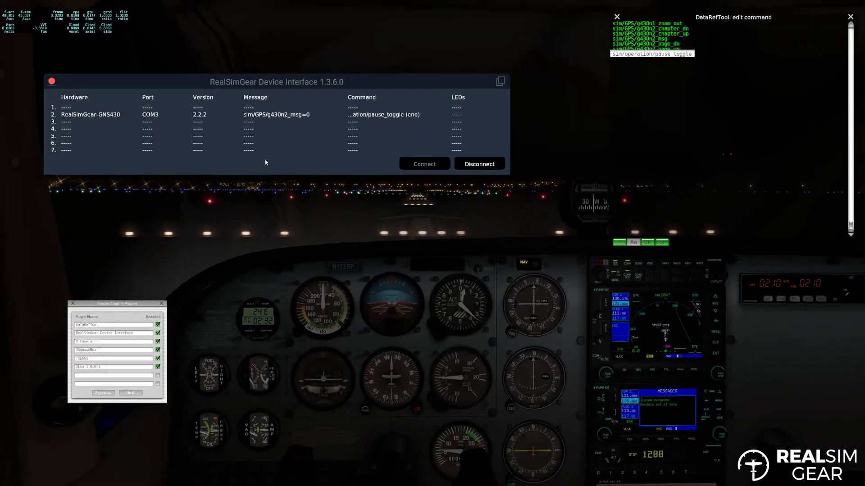
- Disable the X-Camera plugin from the Plugins menu
left_click(128, 9)
mouse_move(225, 55)
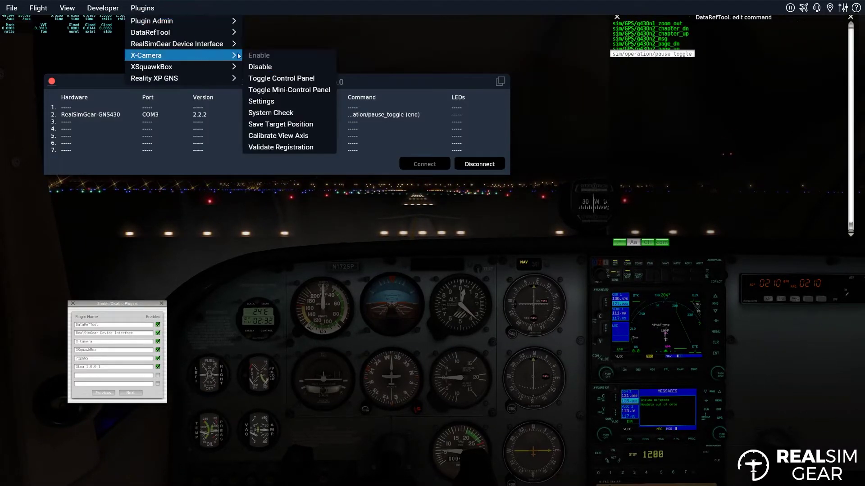
left_click(280, 67)
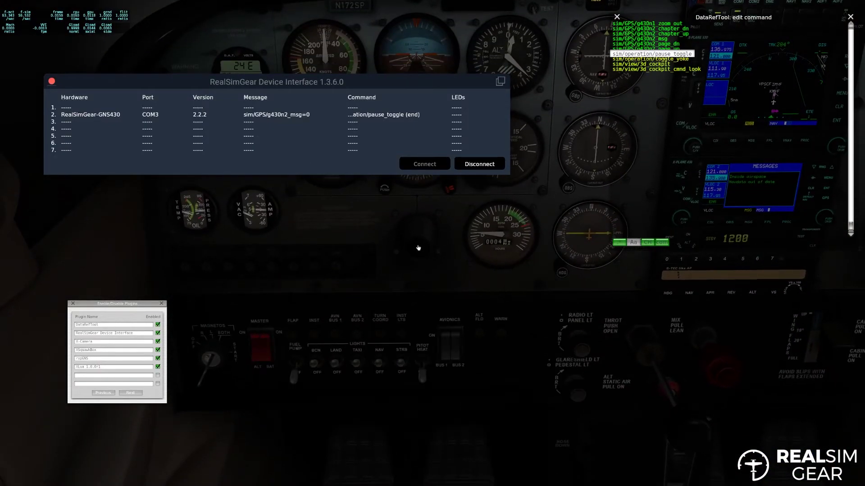
- Tilt the view down to the switch panel and flip the LAND light switch off, on, then off
left_click_drag(419, 245, 345, 318)
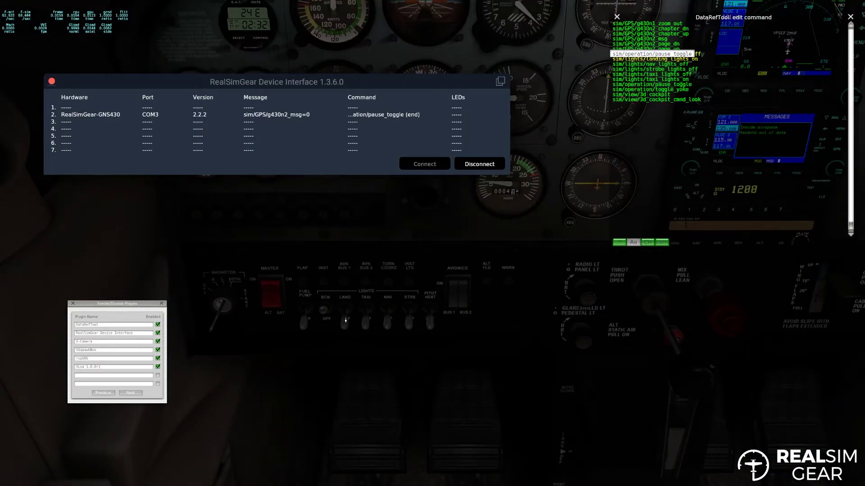
left_click(345, 307)
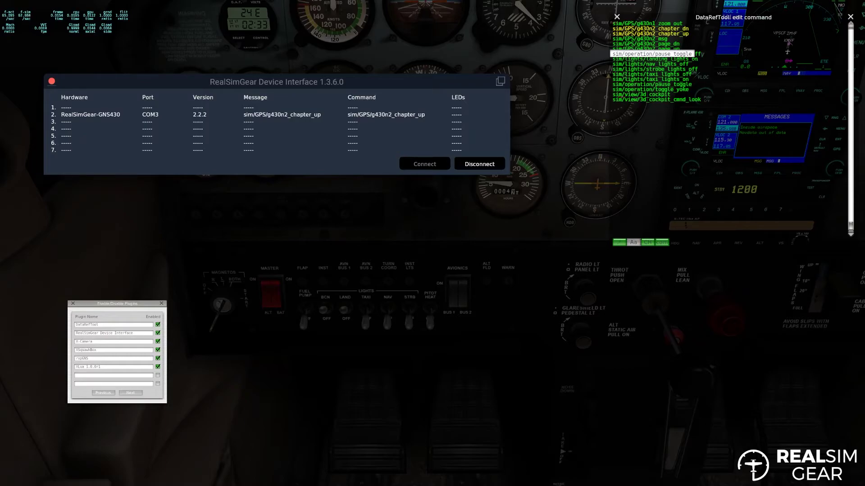
left_click(345, 311)
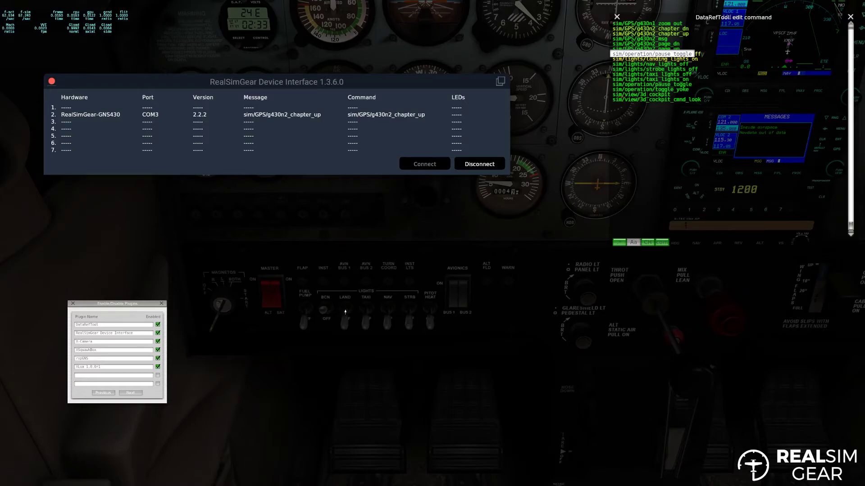
left_click(345, 311)
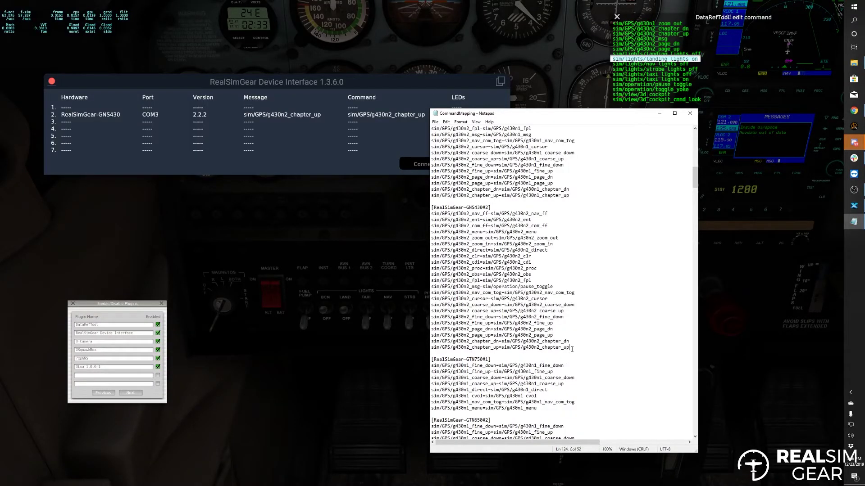
- Replace the chapter_up target on line 124 with sim/lights/landing_lights_on
left_click_drag(572, 350, 515, 350)
left_click(571, 349)
left_click(502, 350, "shift")
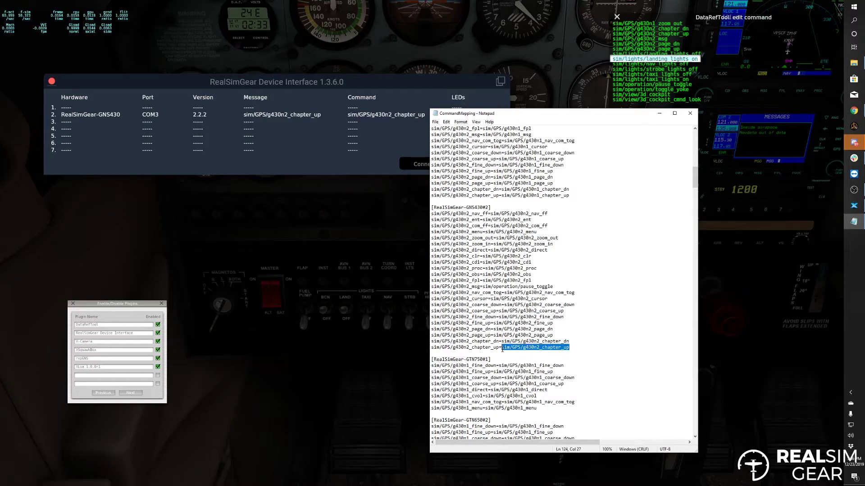
key("BackSpace")
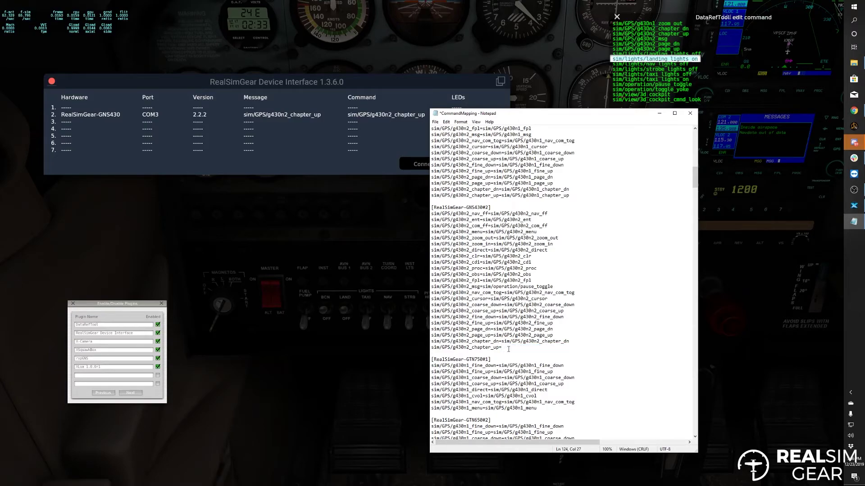
type("sim/lights/landing_lights_on")
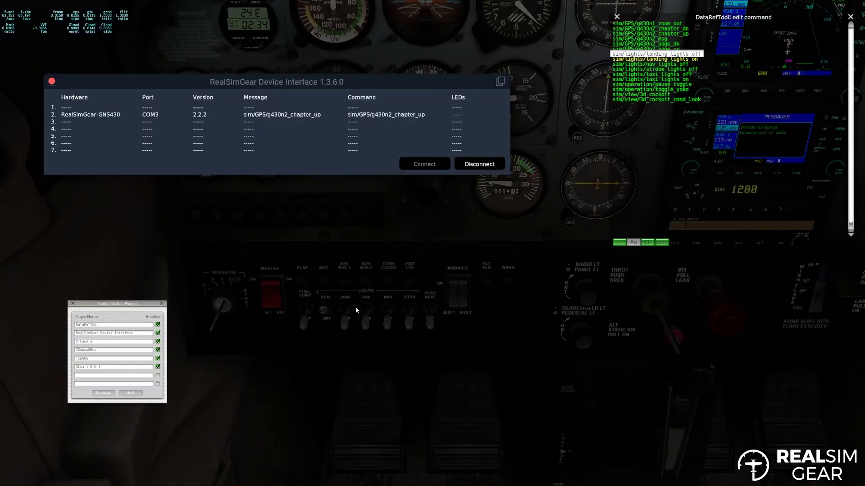
- Flip the landing light switch, pick the landing_lights_on/off commands in DataRefTool, and save CommandMapping
left_click(344, 310)
left_click(682, 59)
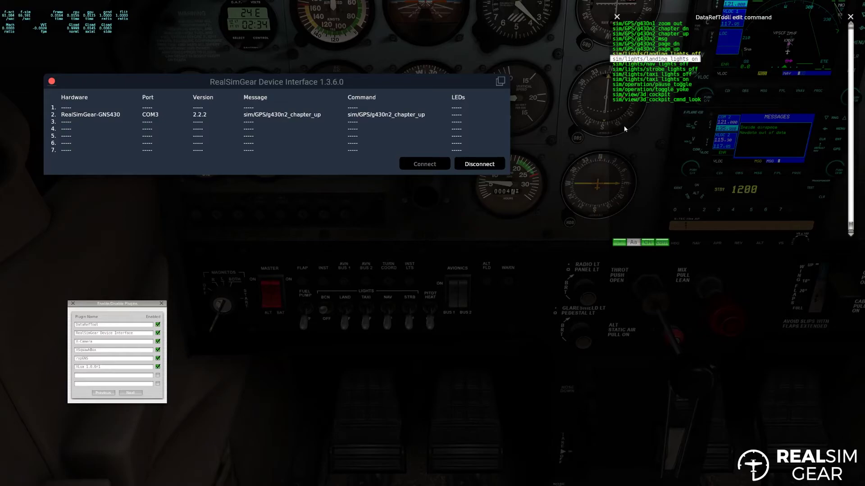
left_click(700, 54)
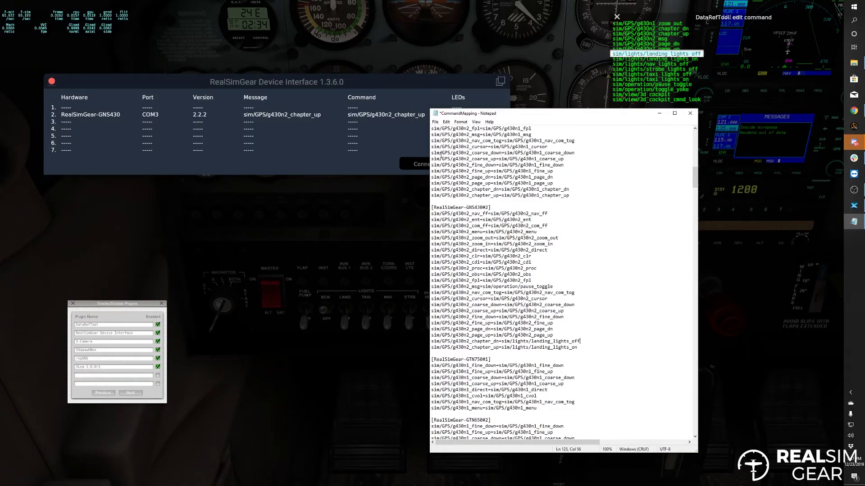
left_click(435, 122)
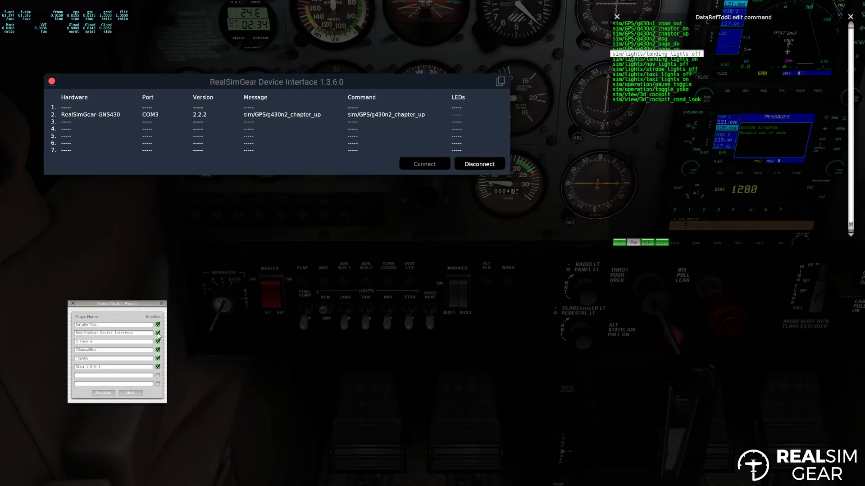
- Uncheck and re-check RealSimGear Device Interface so the landing-light mappings load
left_click(158, 334)
left_click(158, 335)
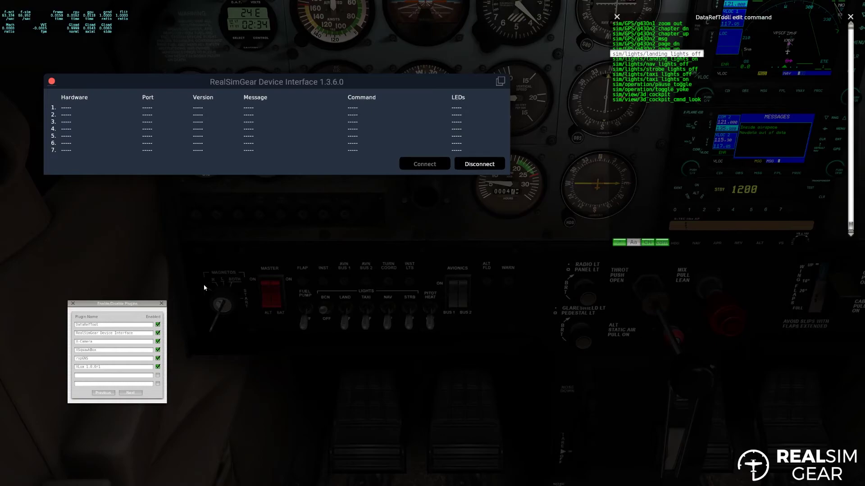